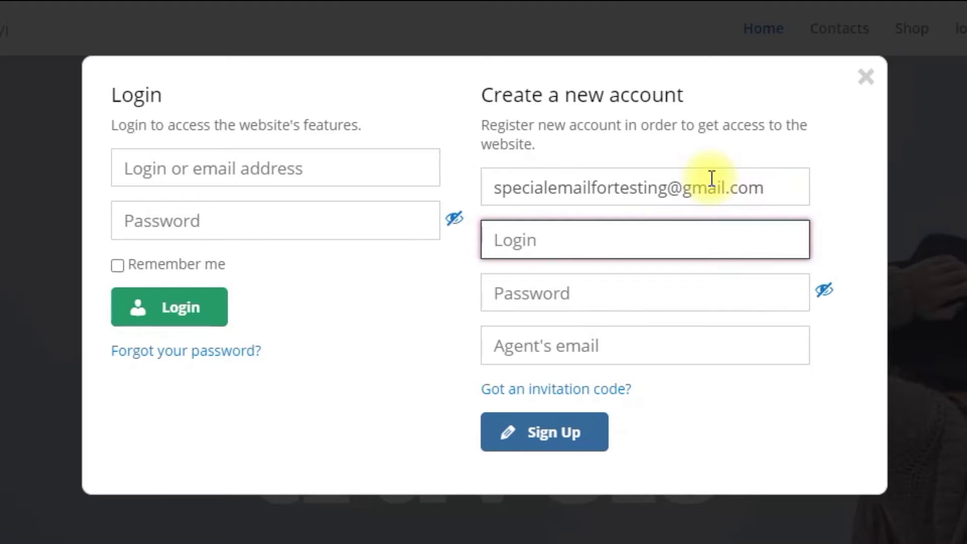
key("Tab")
Enter the new account's password in the Create a new account form and submit Sign Up.
type("12345678901")
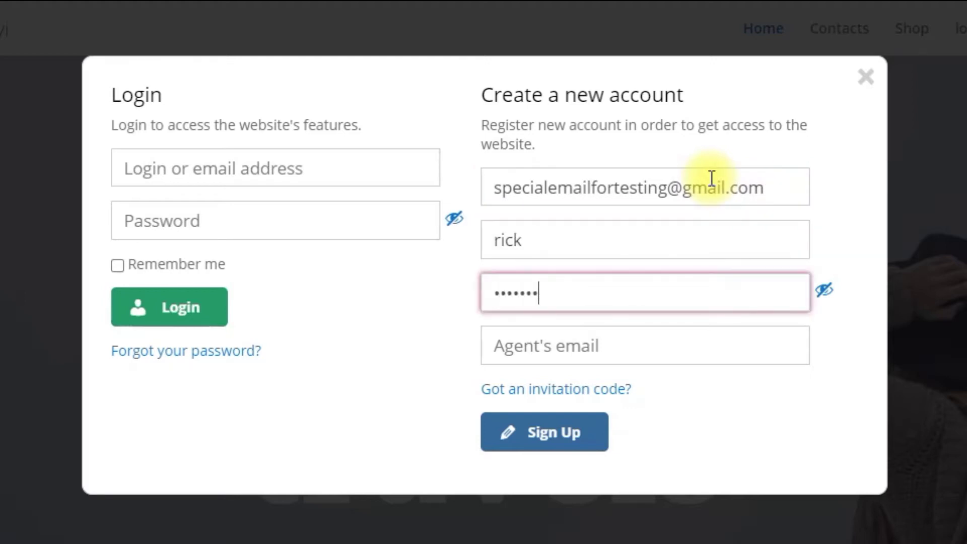
key("Tab")
left_click(590, 436)
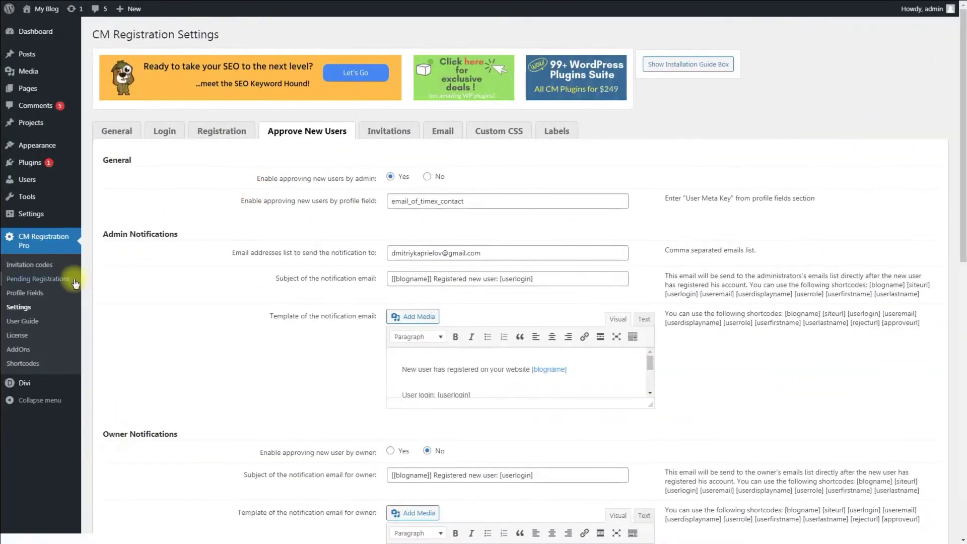
Follow the 'Registered new user' email's APPROVE link to the site's Pending Registrations page.
left_click(74, 283)
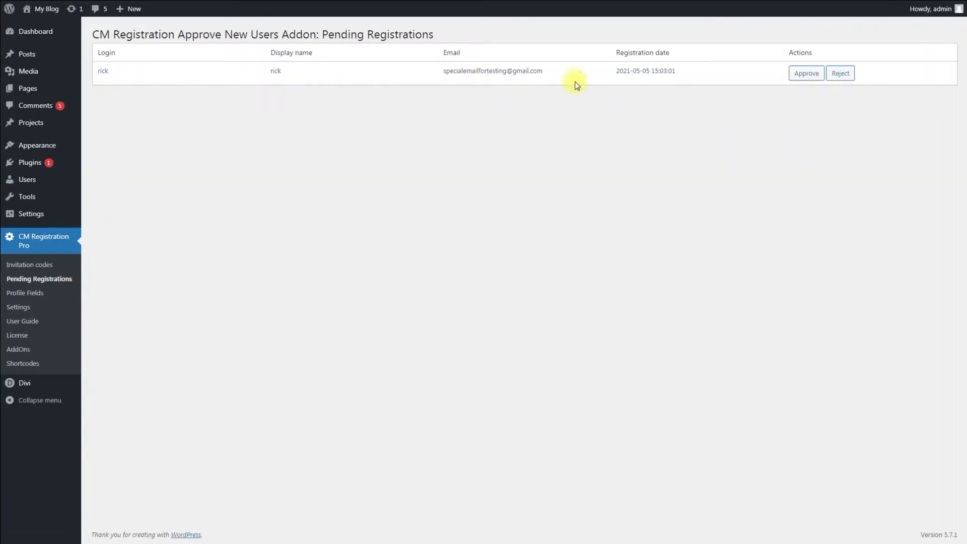
Approve the newly signed-up account listed under Pending Registrations.
left_click(801, 73)
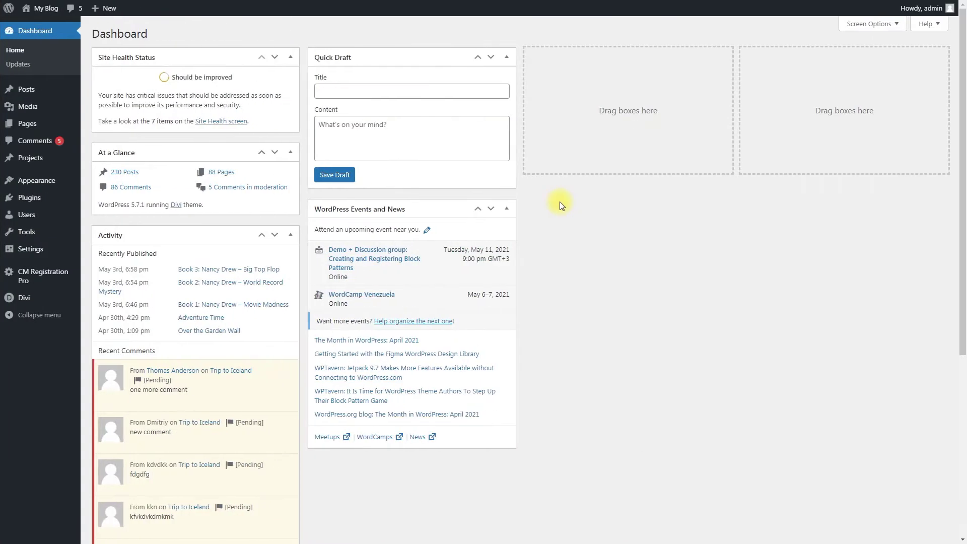
Open CM Registration Pro Settings on the Approve New Users tab, then the Profile Fields page.
mouse_move(71, 277)
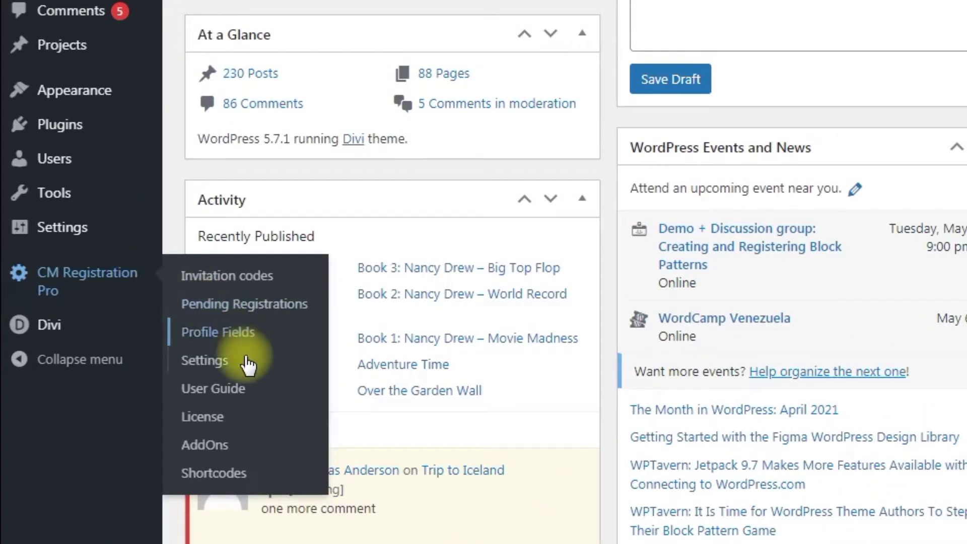
left_click(250, 364)
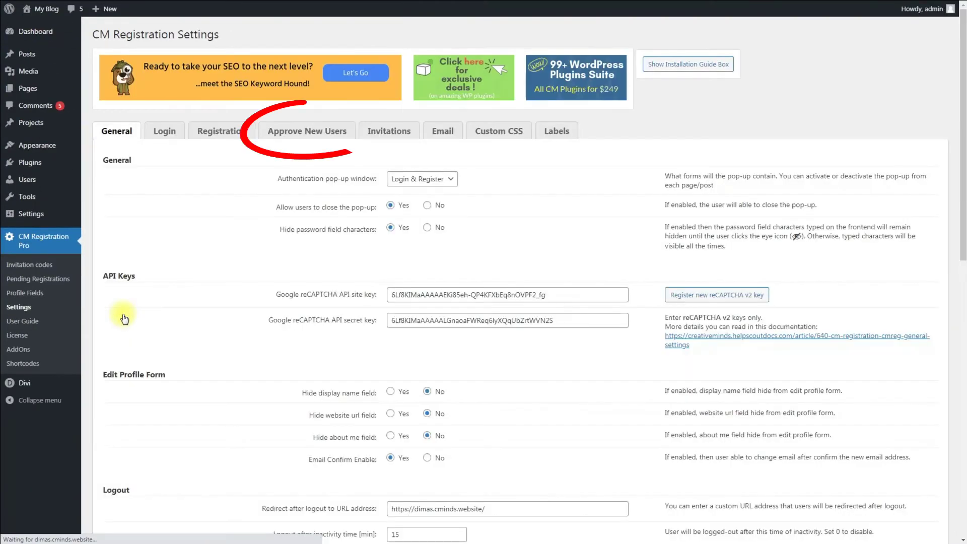
left_click(289, 134)
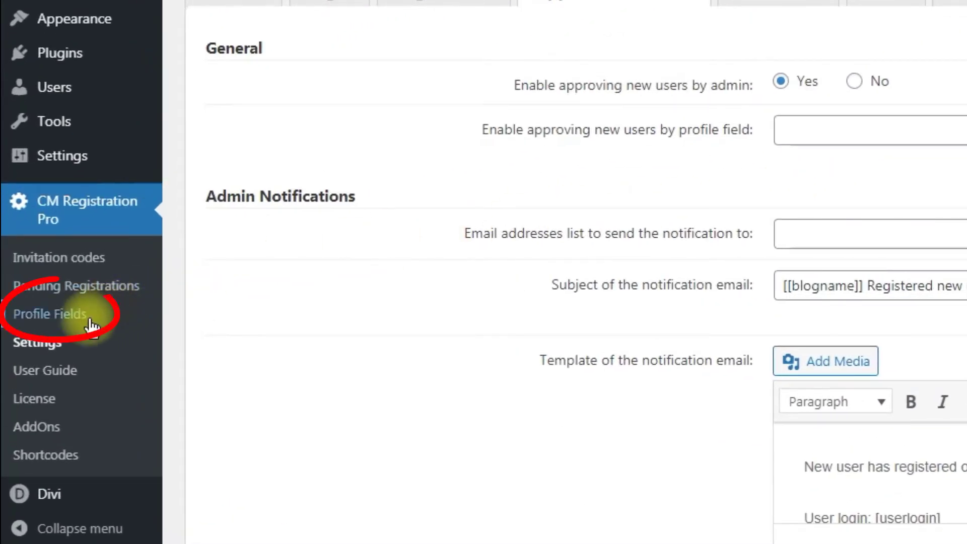
left_click(89, 321)
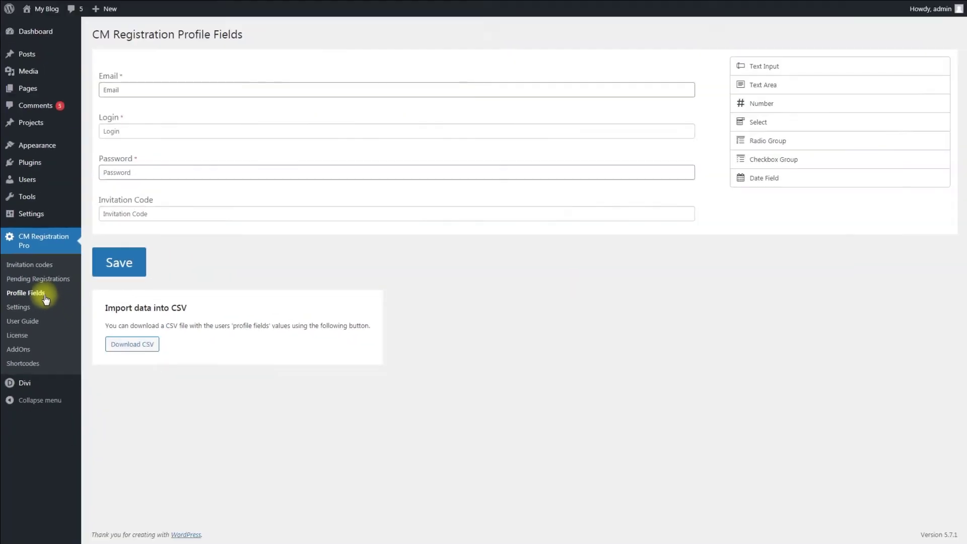
left_click_drag(748, 66, 259, 207)
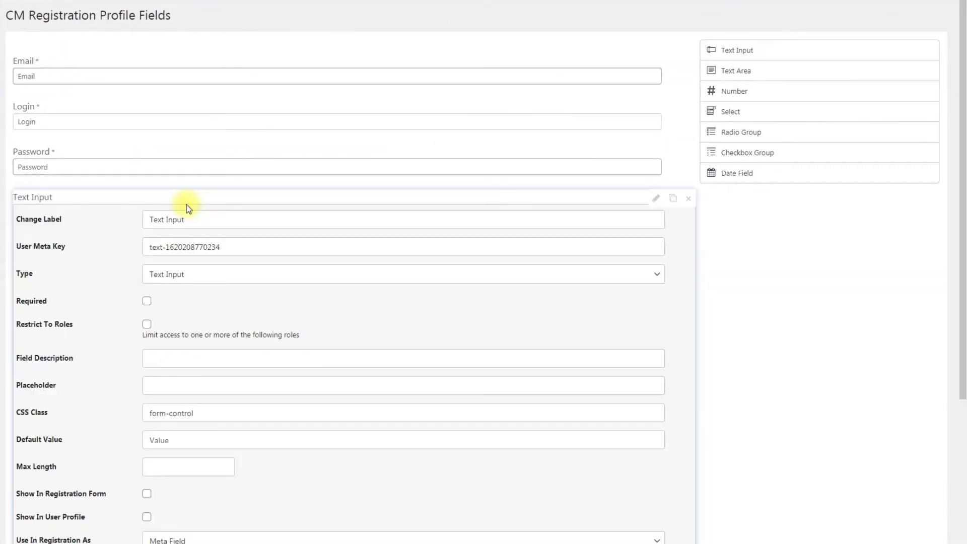
left_click_drag(186, 218, 143, 221)
type("Email of Timex Contact")
left_click_drag(249, 249, 113, 257)
type("email_of_timex_contact")
left_click(190, 275)
left_click(183, 313)
left_click(164, 386)
type("Agent's email")
left_click(147, 494)
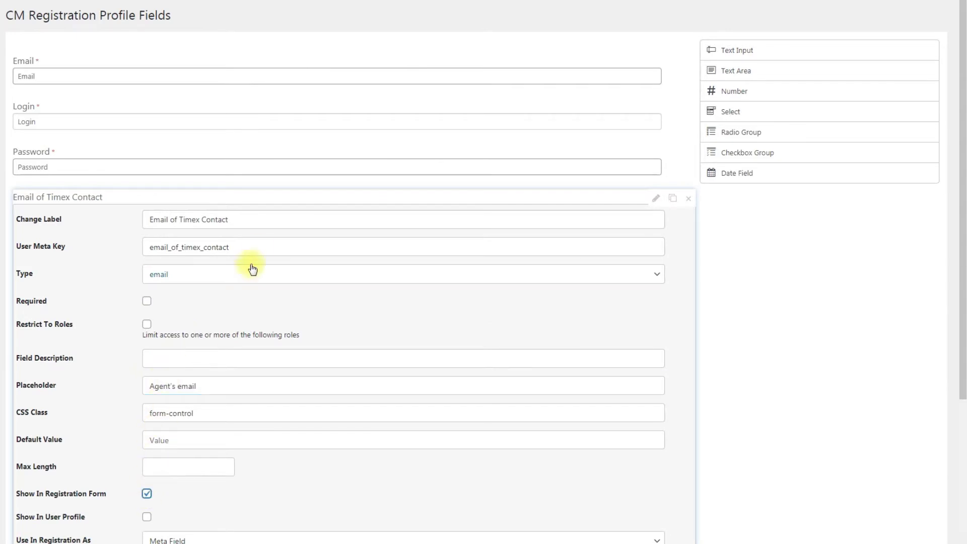
Copy the email_of_timex_contact meta key and save the profile fields.
left_click_drag(231, 247, 136, 256)
right_click(191, 254)
left_click(205, 276)
left_click(656, 198)
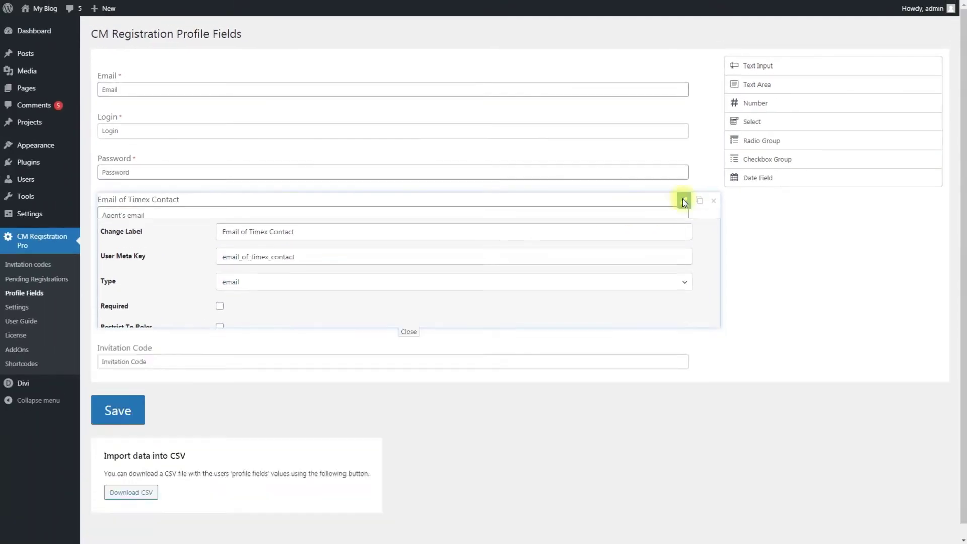
left_click(103, 302)
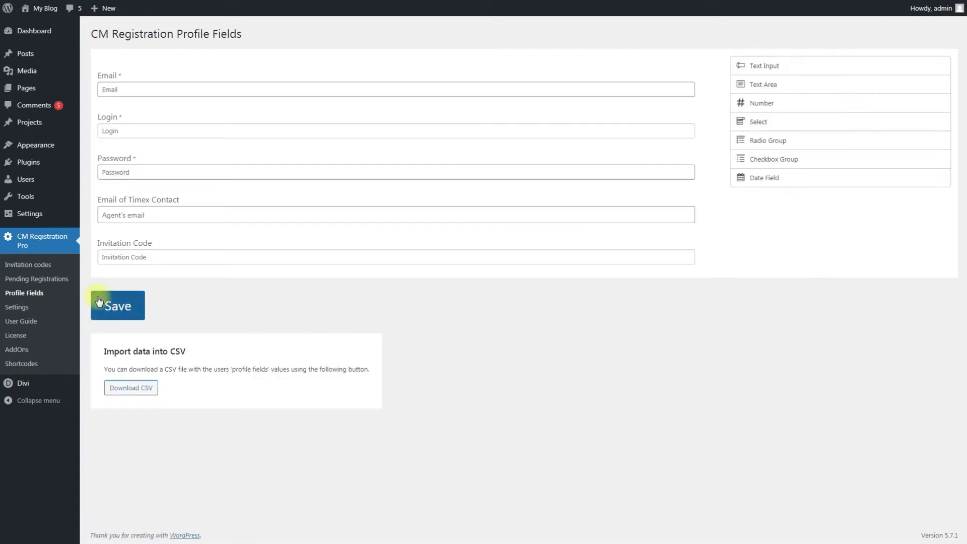
left_click(31, 307)
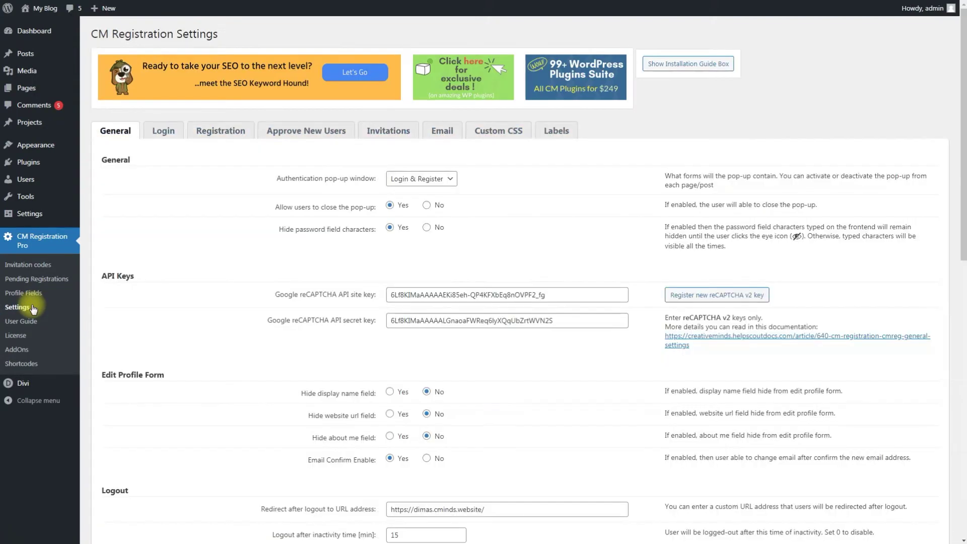
Paste email_of_timex_contact into 'Enable approving new users by profile field' and save the settings.
left_click(298, 132)
left_click(421, 201)
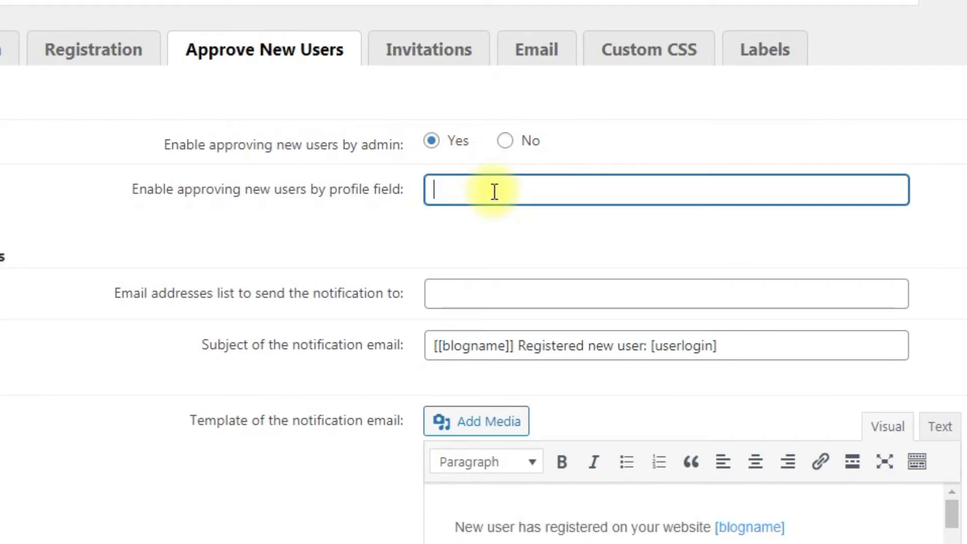
right_click(495, 192)
left_click(540, 308)
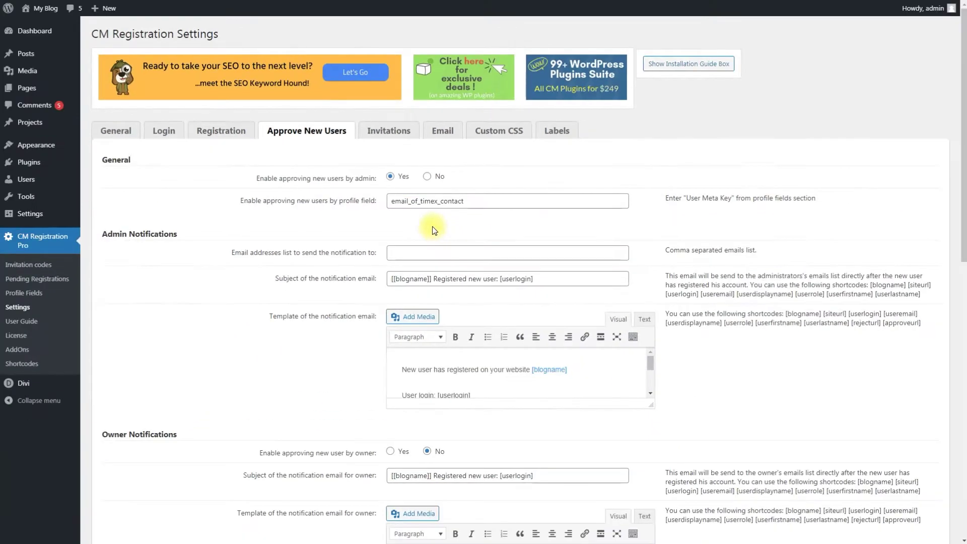
scroll(433, 228, "down", 5)
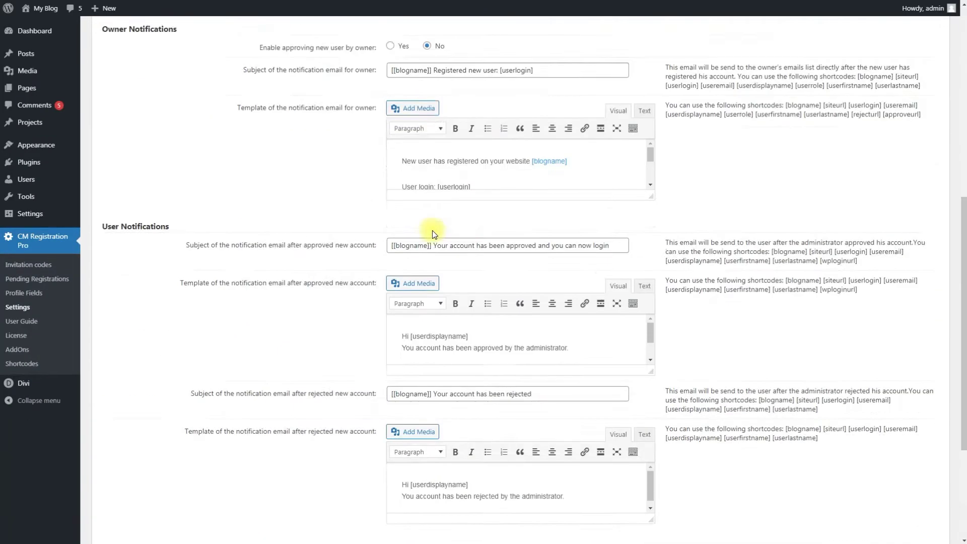
scroll(432, 233, "down", 5)
left_click(112, 497)
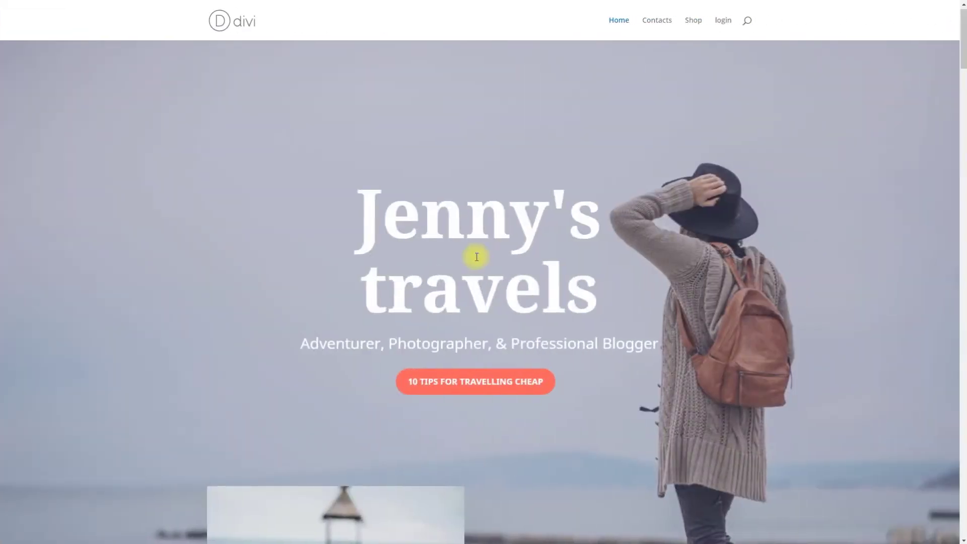
Sign up as 'rick' in the front-end pop-up with email, password and agent's email.
left_click(722, 20)
left_click(549, 94)
key("ctrl+v")
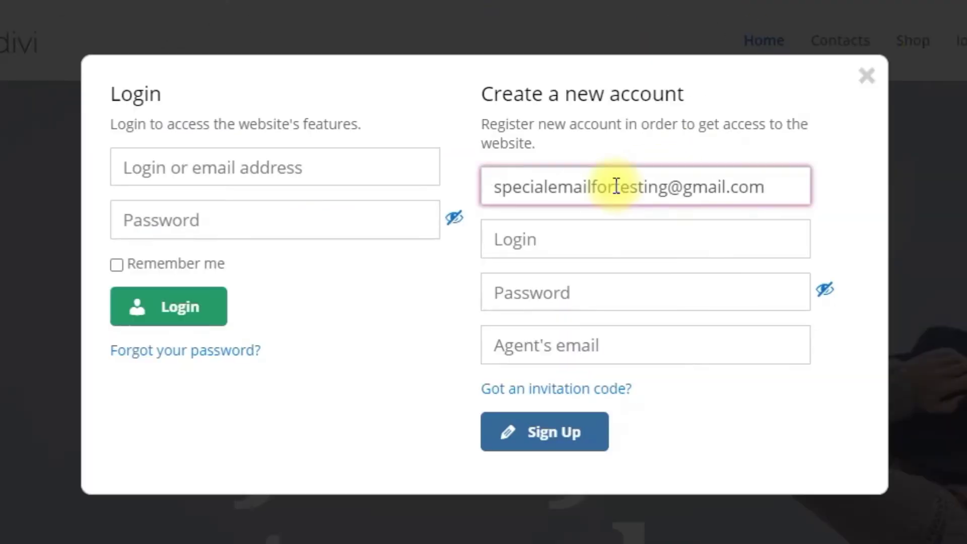
left_click(553, 119)
type("rick")
key("Tab")
key("ctrl+v")
key("Tab")
key("ctrl+v")
left_click(573, 425)
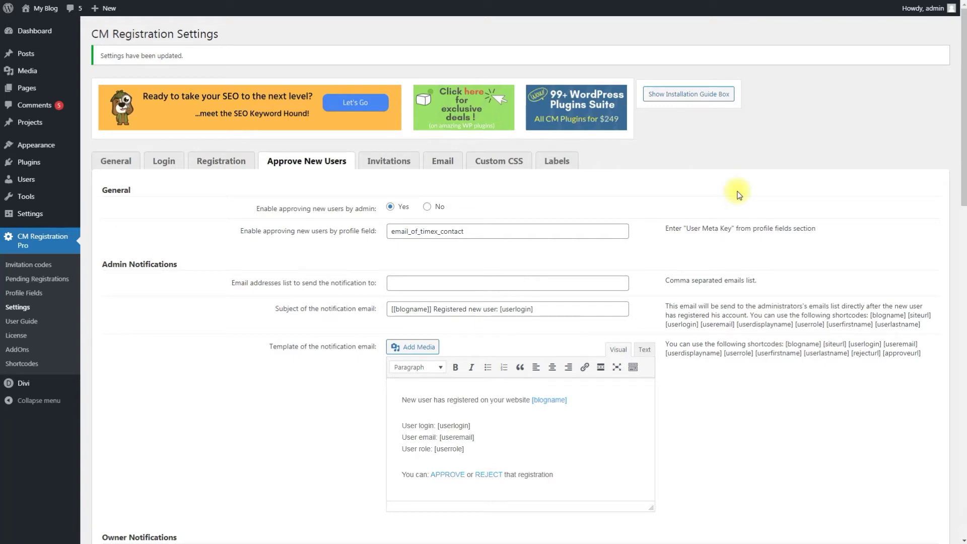
Add the administrator's email address to the notification recipient list, then select the template's approve/reject line.
left_click(560, 283)
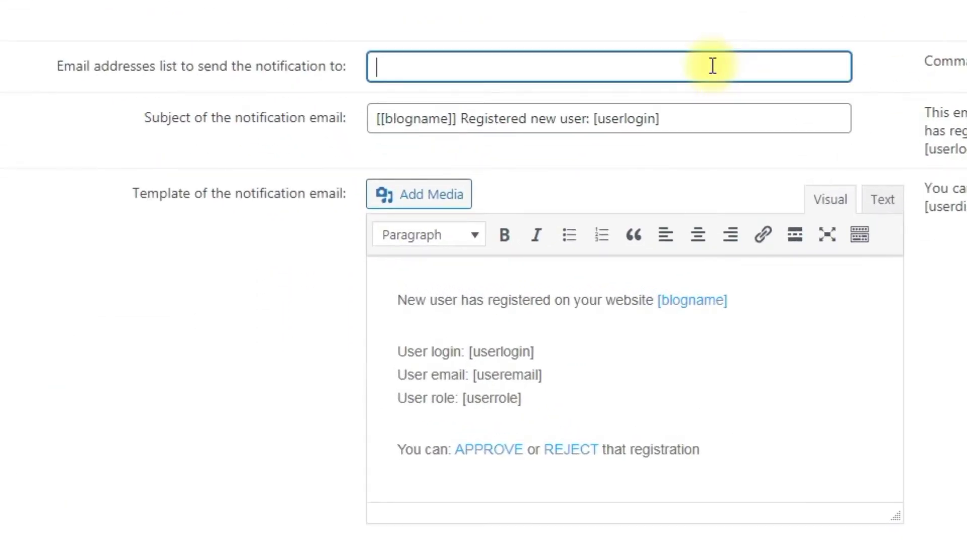
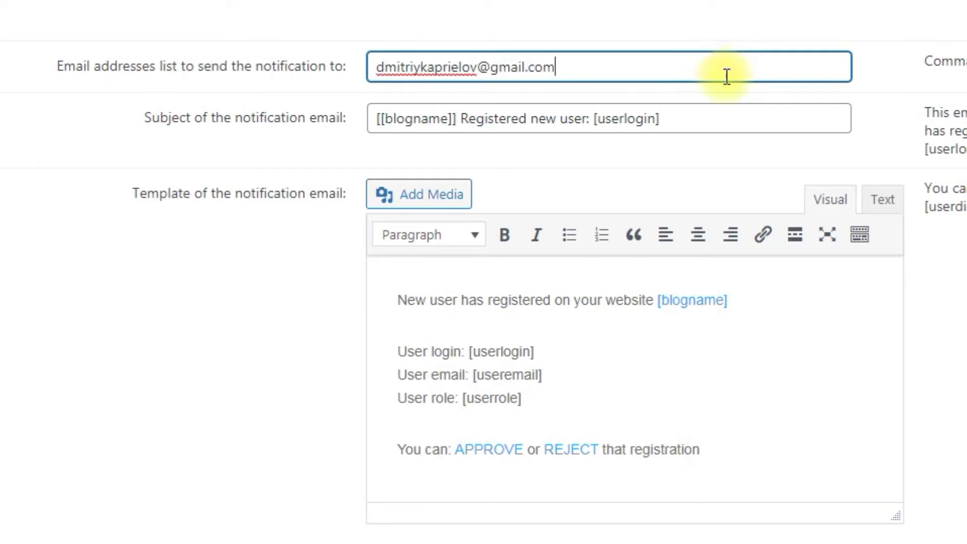
left_click(732, 90)
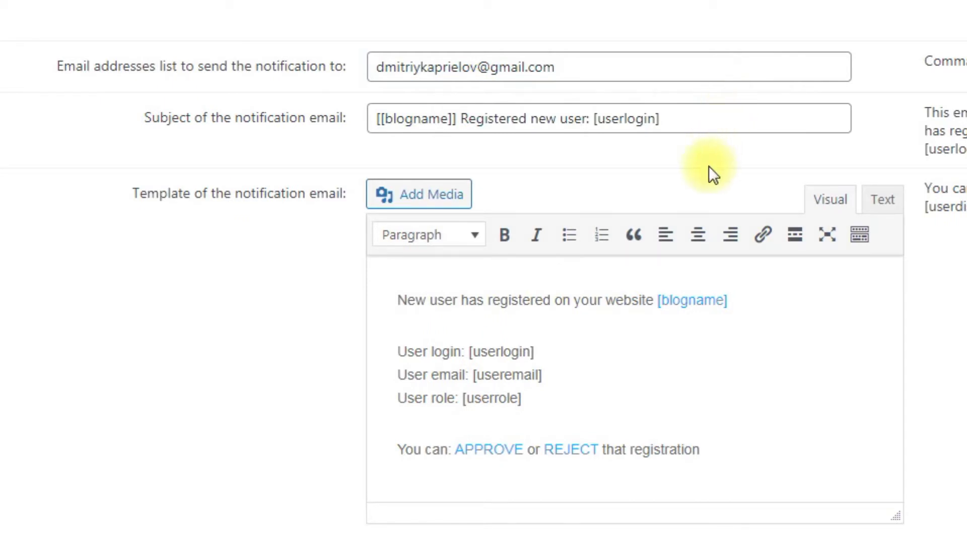
left_click_drag(448, 451, 613, 452)
left_click(728, 453)
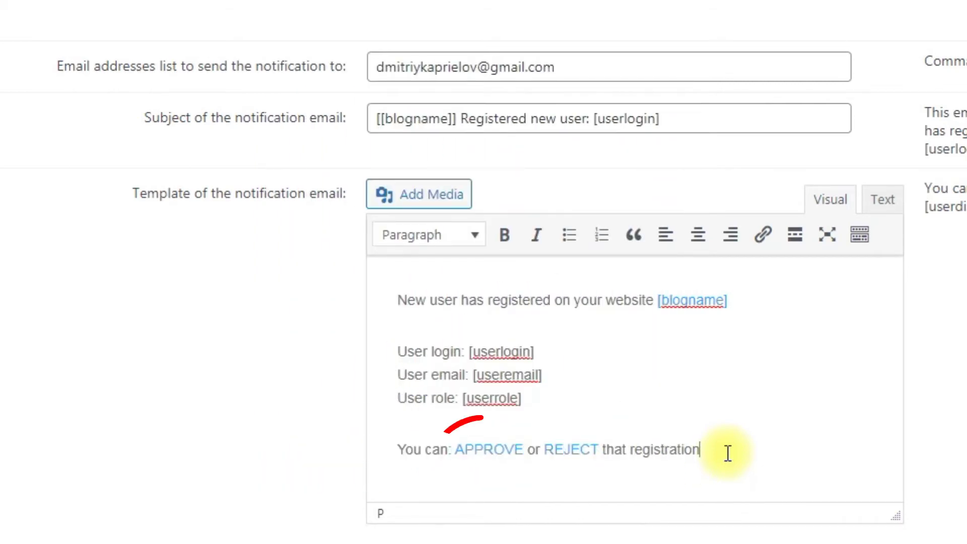
Append an 'Approve' line to the template, linked to the [approveurl] placeholder.
left_click(728, 453)
key("Return")
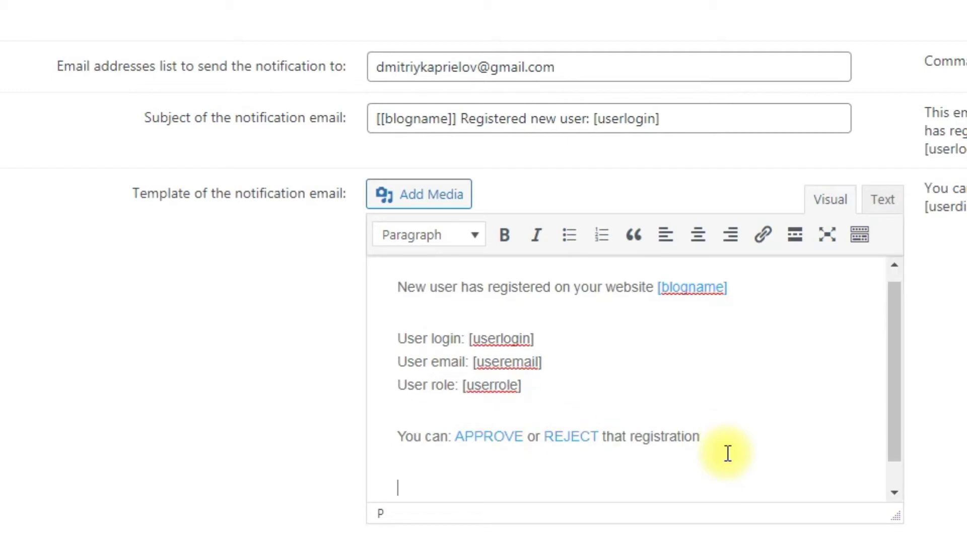
type("Approve")
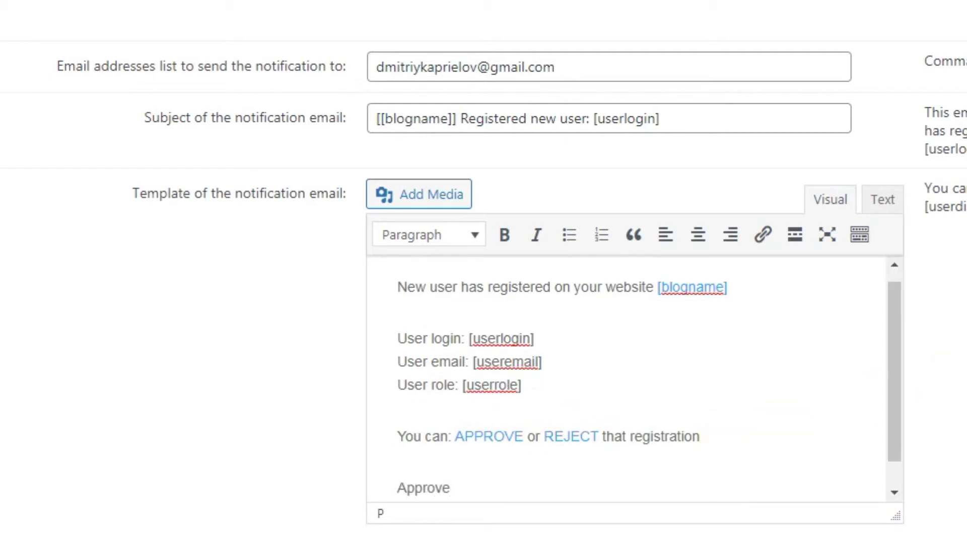
double_click(416, 489)
left_click(763, 235)
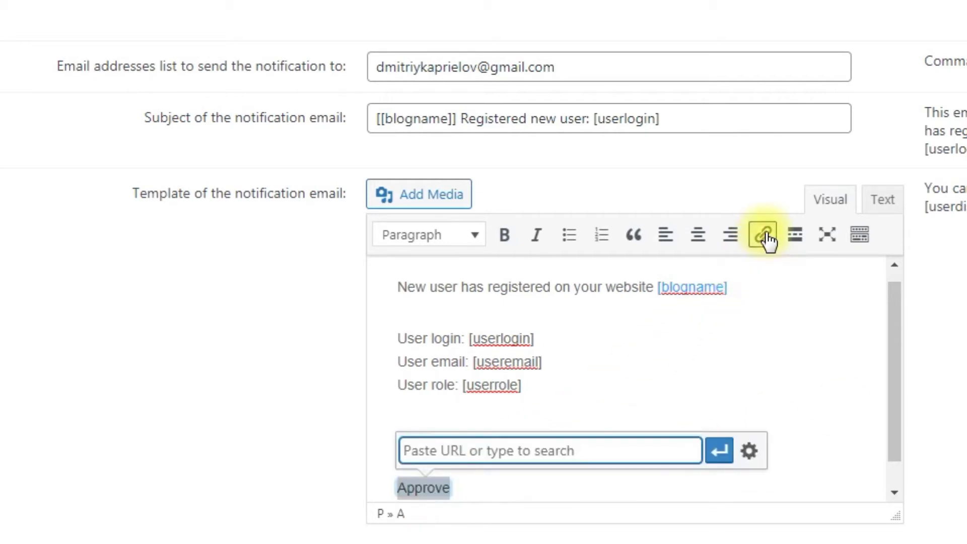
key("ctrl+v")
left_click(721, 452)
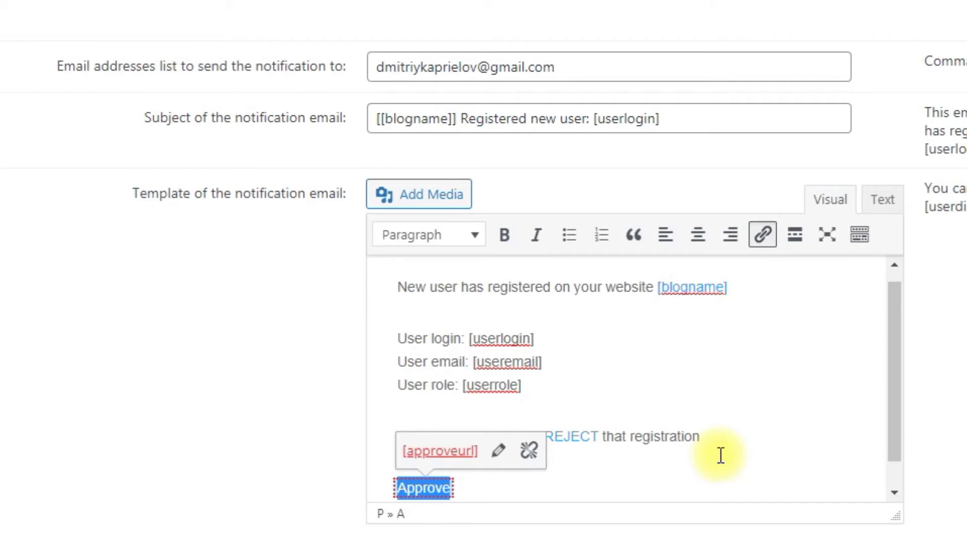
left_click(721, 455)
left_click(882, 200)
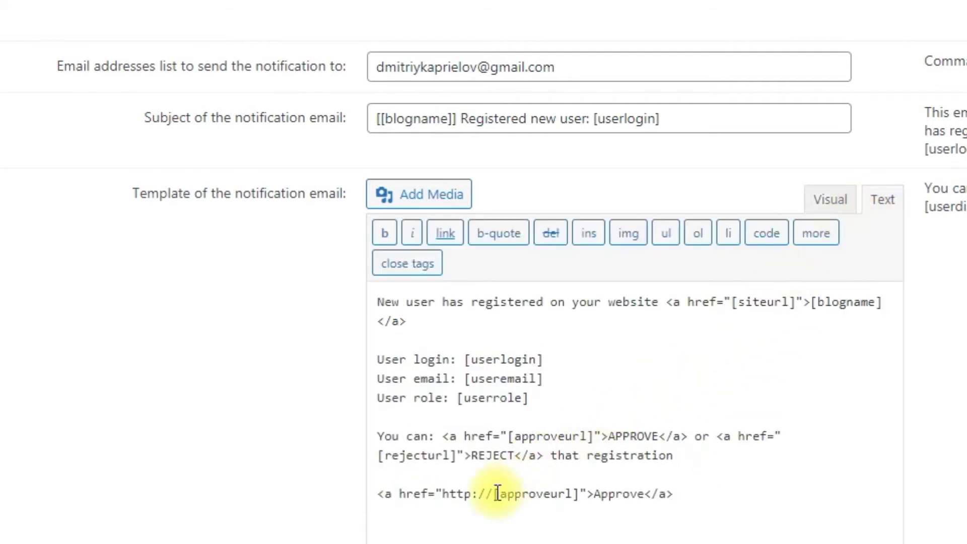
left_click_drag(496, 493, 441, 493)
key("BackSpace")
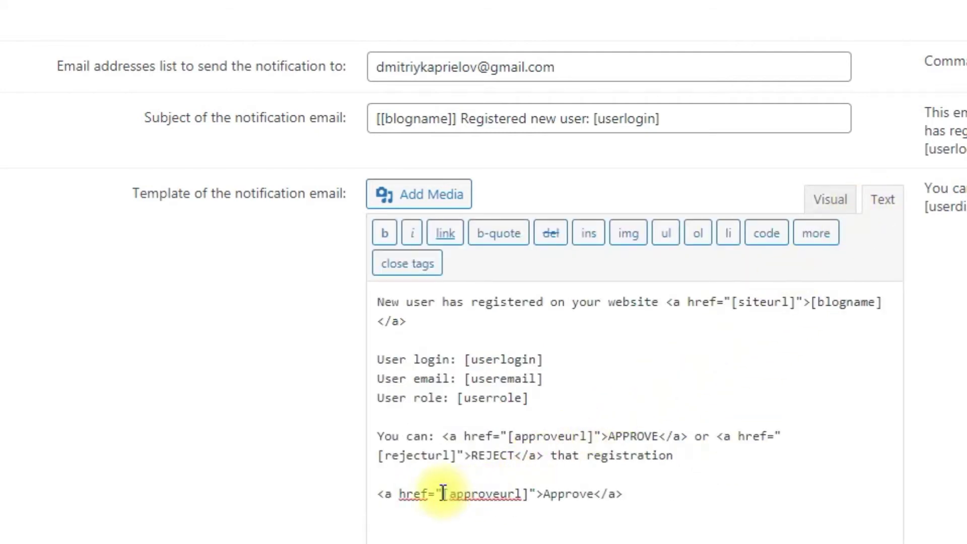
left_click(832, 203)
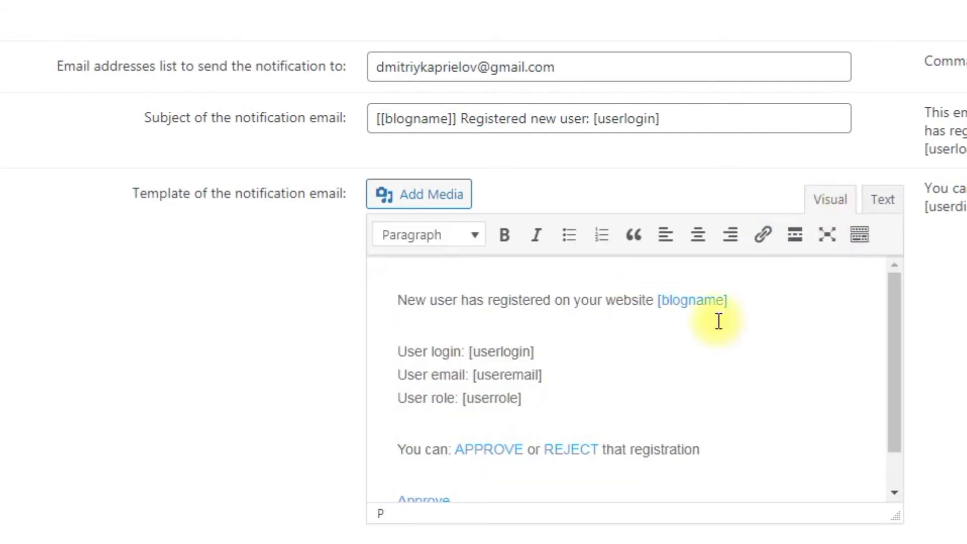
scroll(655, 393, "down", 1)
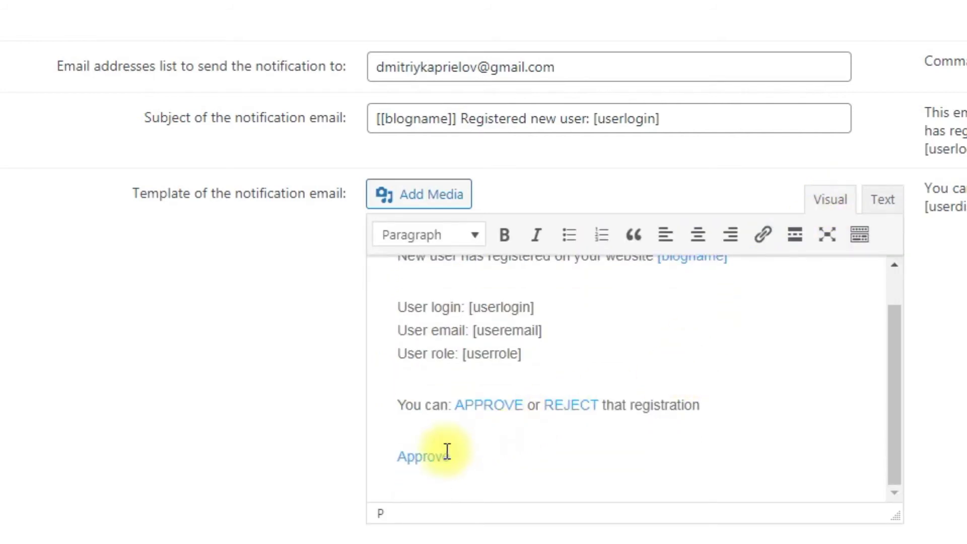
left_click(473, 456)
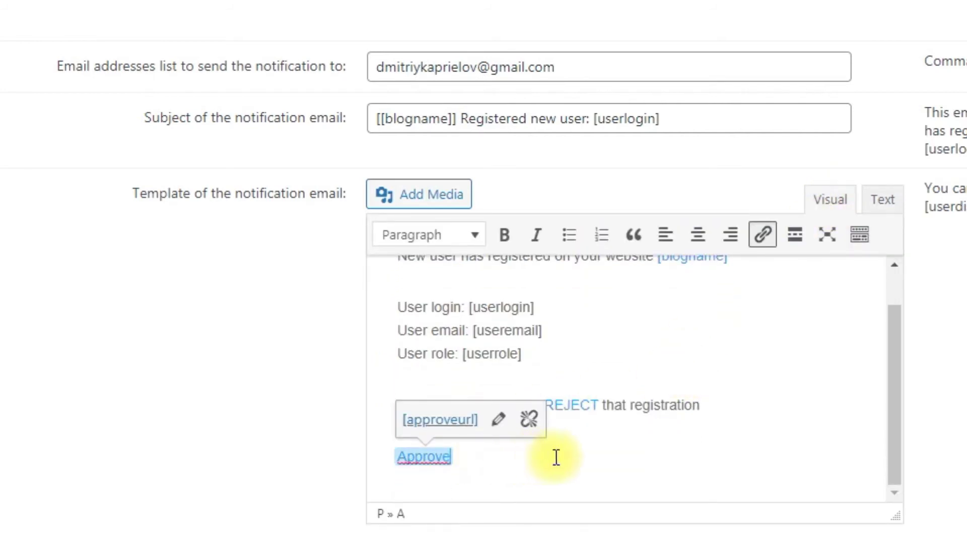
key("BackSpace")
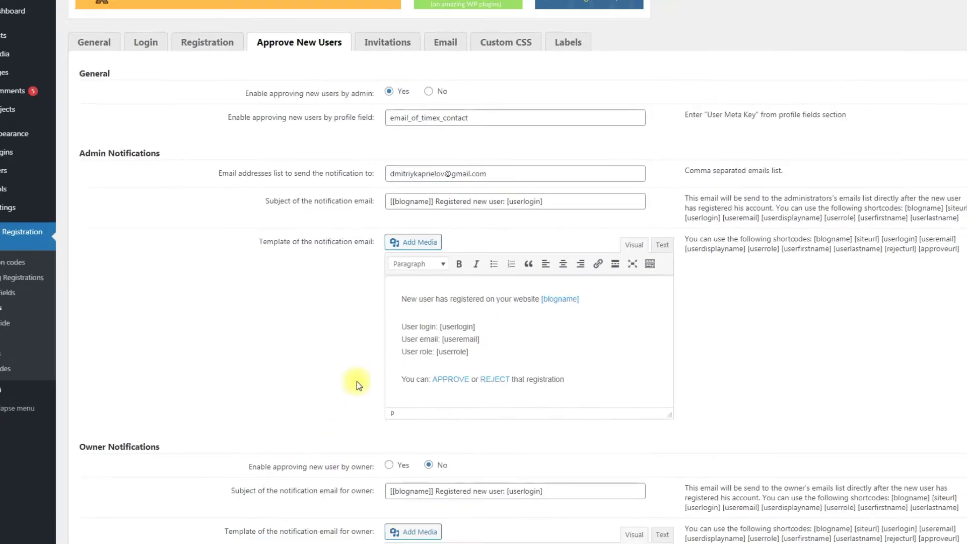
scroll(316, 333, "down", 4)
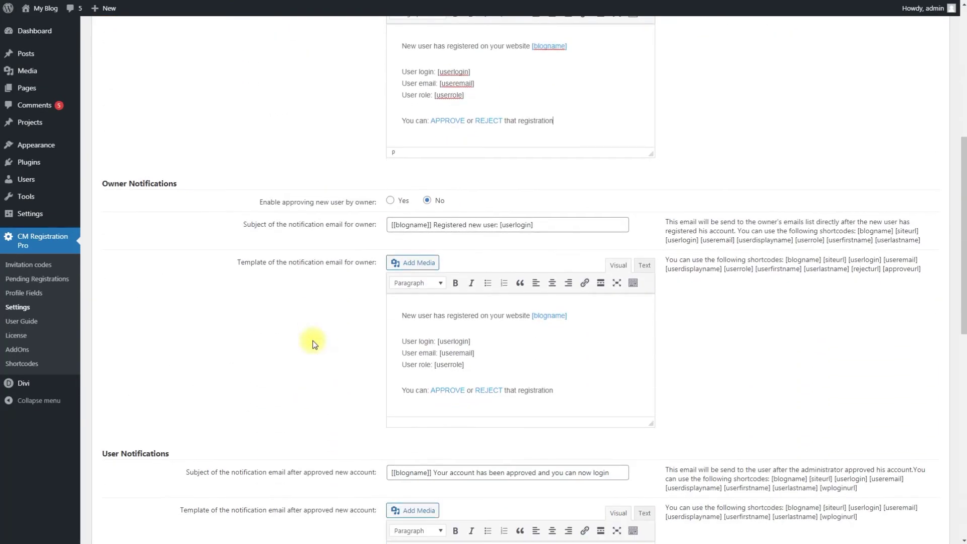
scroll(314, 344, "down", 1)
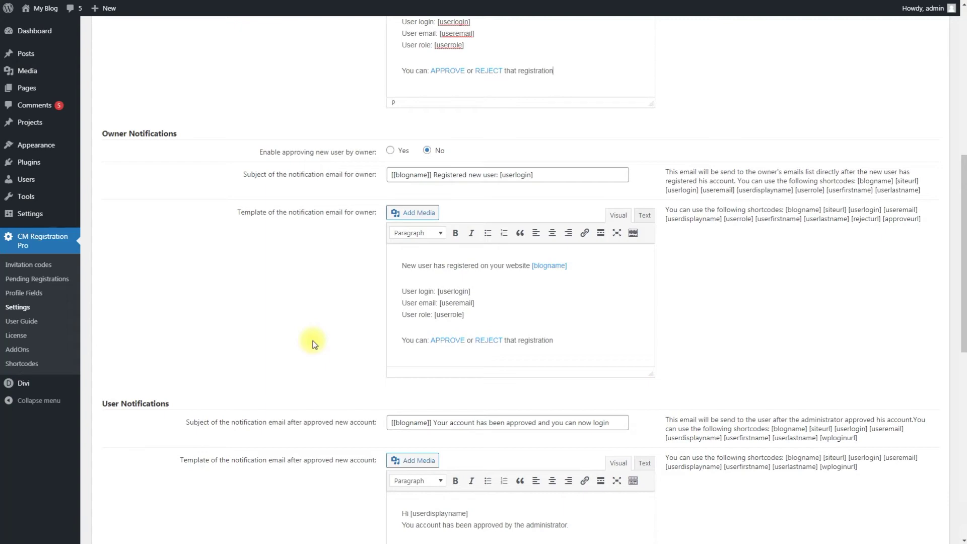
scroll(314, 344, "down", 6)
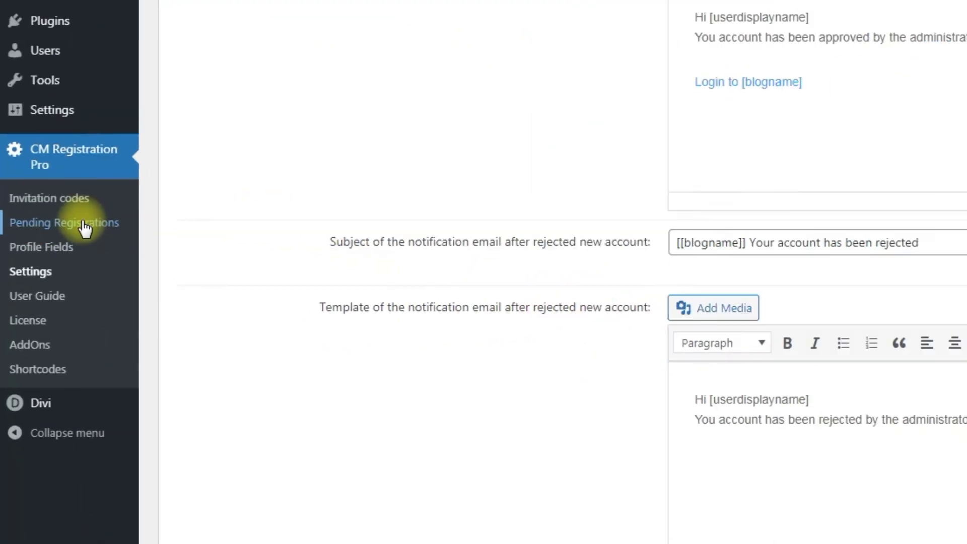
left_click(84, 228)
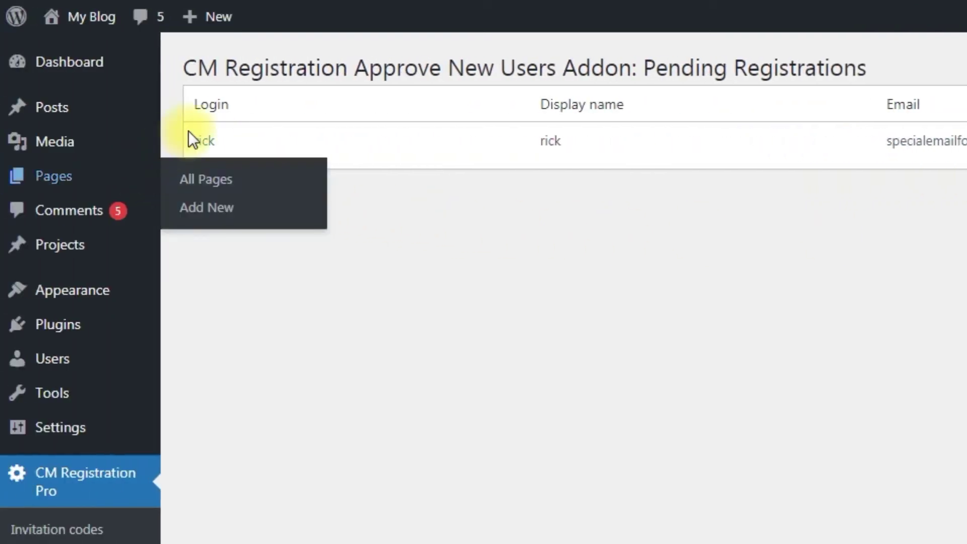
left_click(206, 141)
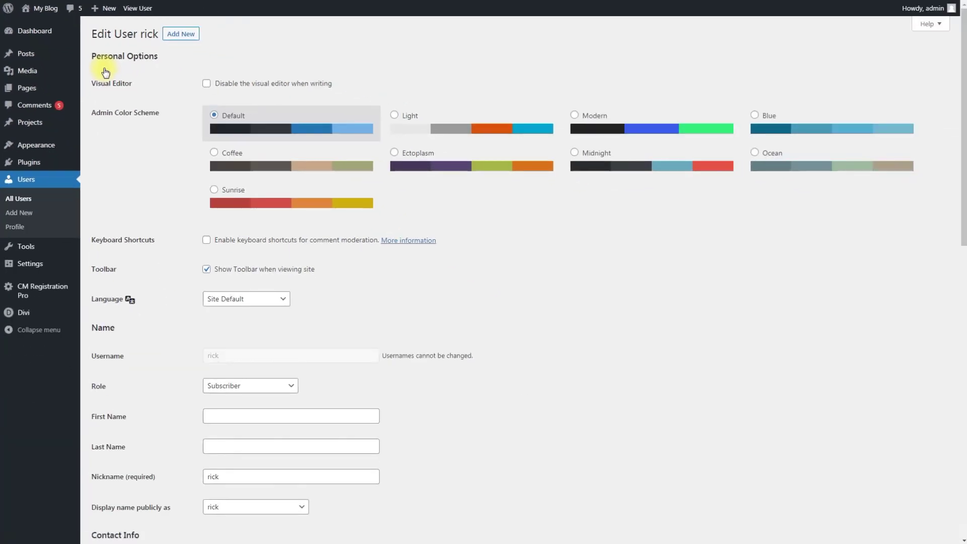
scroll(105, 73, "down", 12)
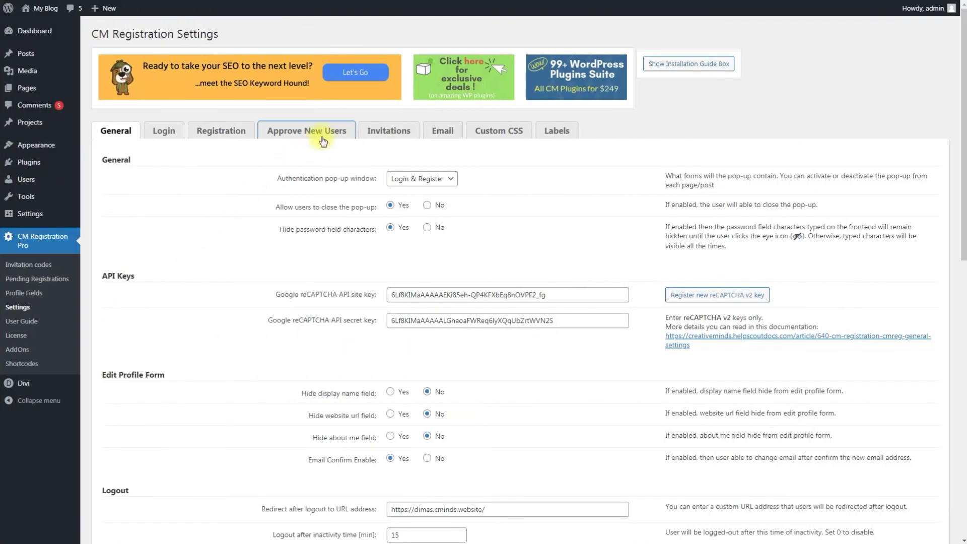
left_click(323, 142)
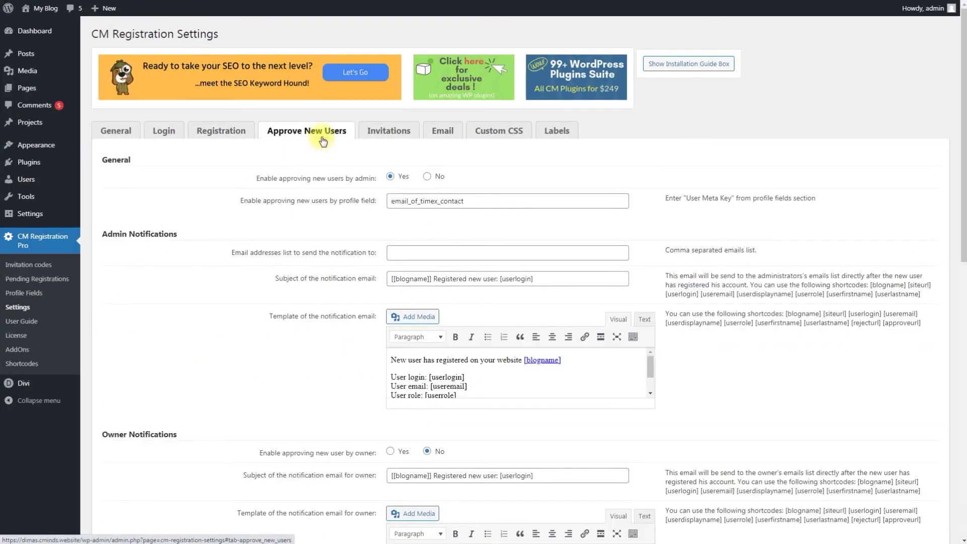
Set Automatic Approval's 'Allow by invitation code' to Yes and save the approval settings.
scroll(313, 161, "down", 12)
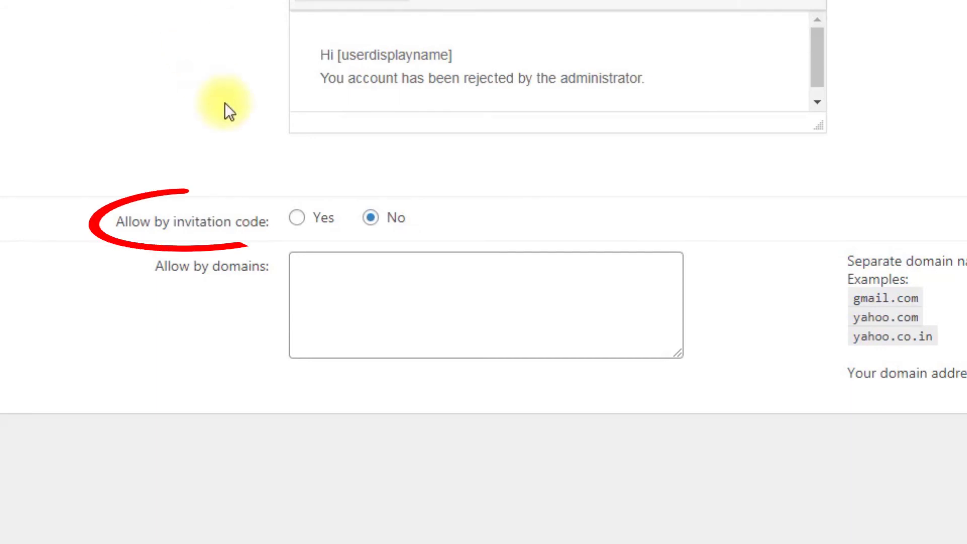
left_click(297, 217)
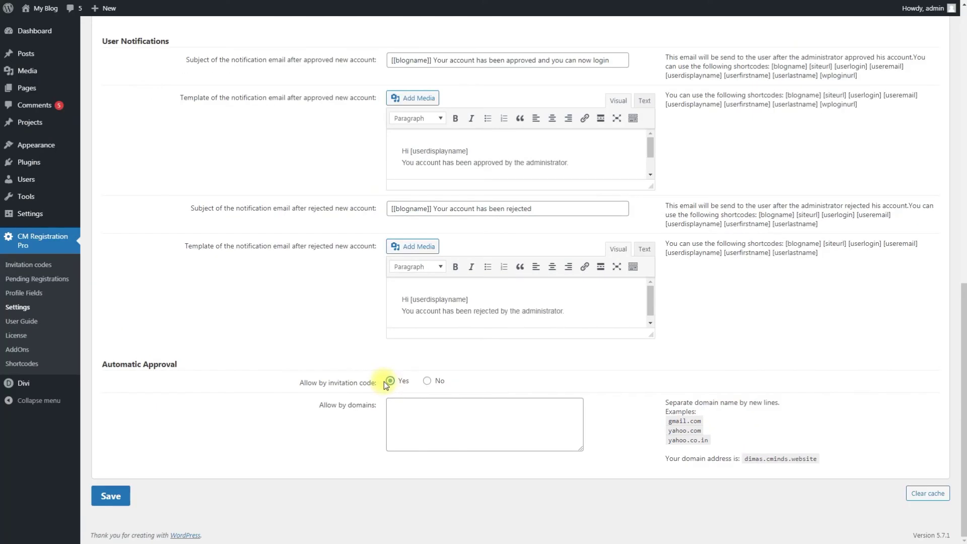
left_click(104, 498)
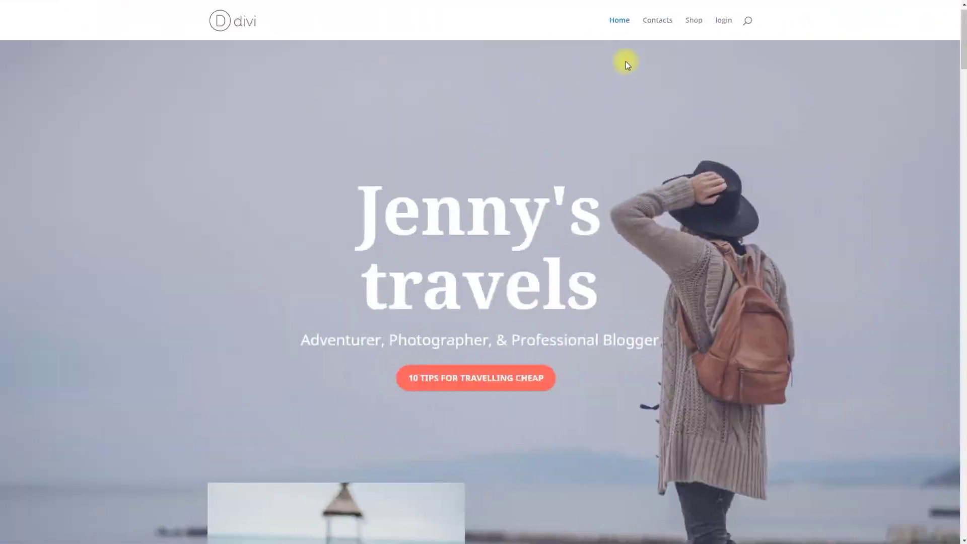
Register a test account on the front end using a gmail.com e-mail, login name, password and invitation code 'hello'.
left_click(725, 22)
left_click(638, 121)
key("Tab")
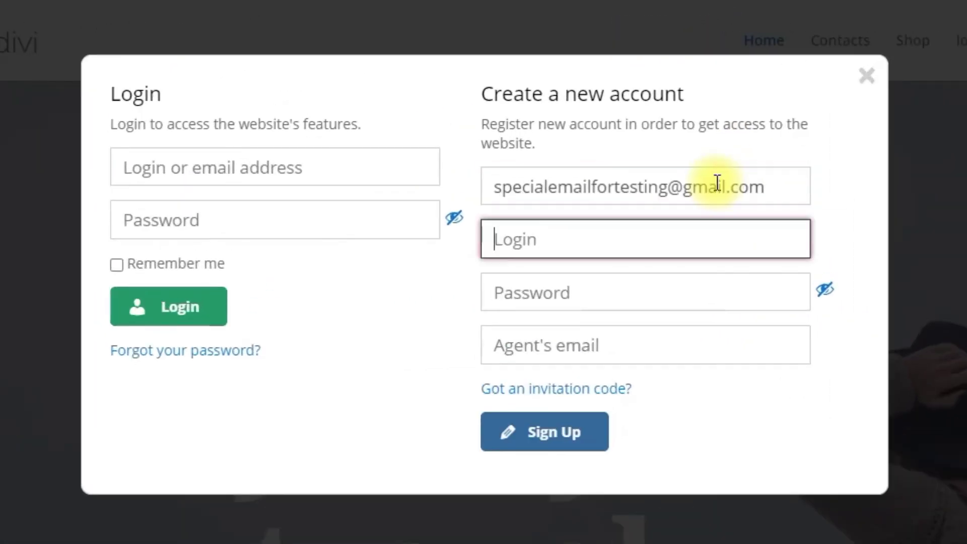
type("rick")
key("Tab")
type("•••••••••••")
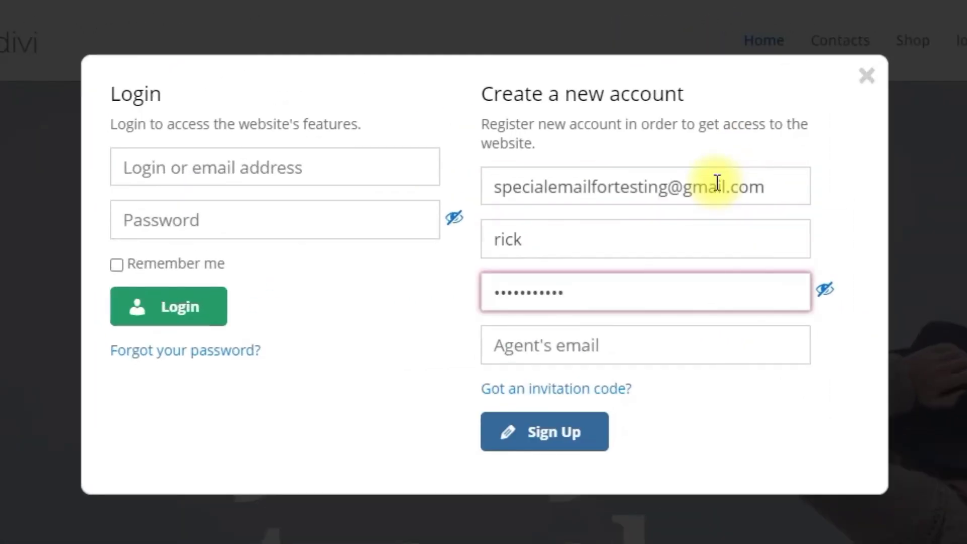
left_click(623, 389)
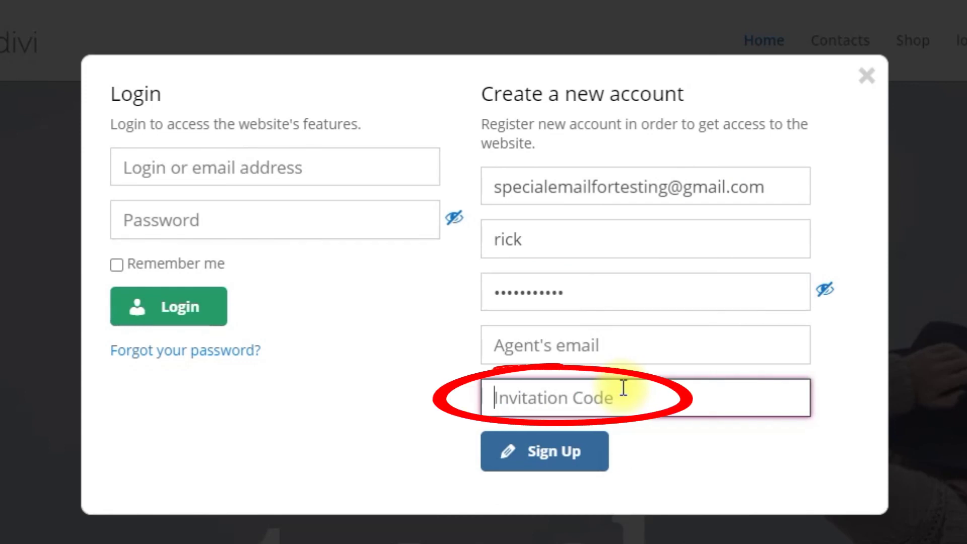
type("hello")
left_click(579, 454)
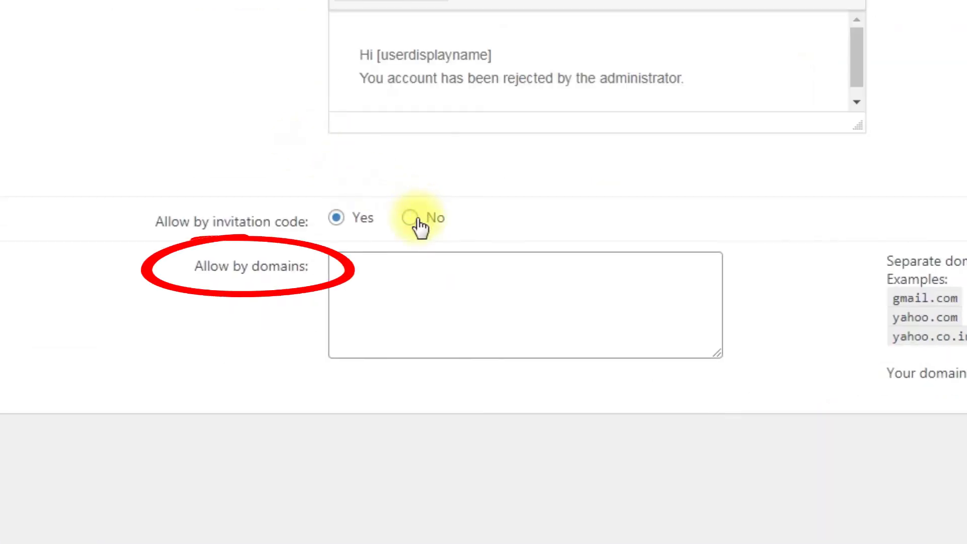
Set approval by invitation code to No and allow the domains gmail.com and yahoo.com.
left_click(416, 220)
left_click(433, 284)
type("gmail.com")
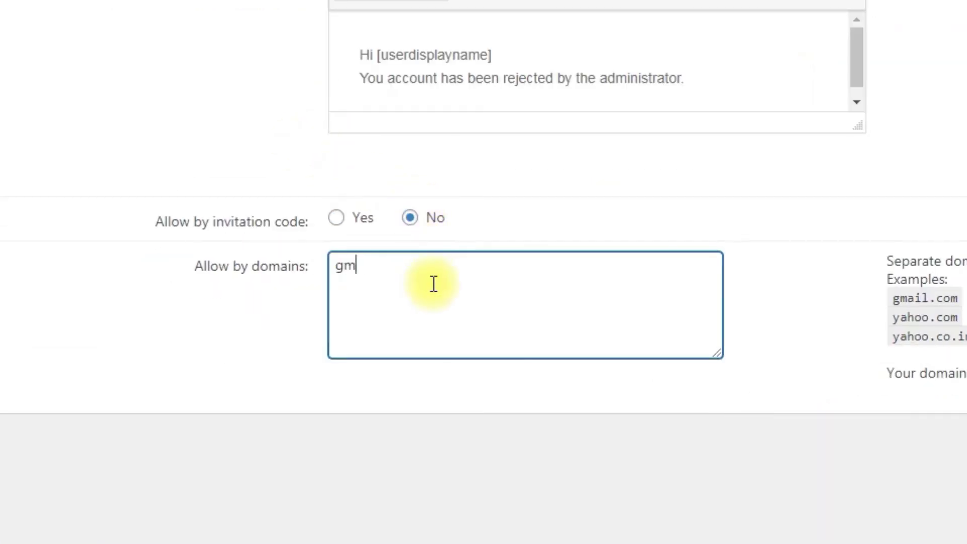
key("Return")
type("yahoo.com")
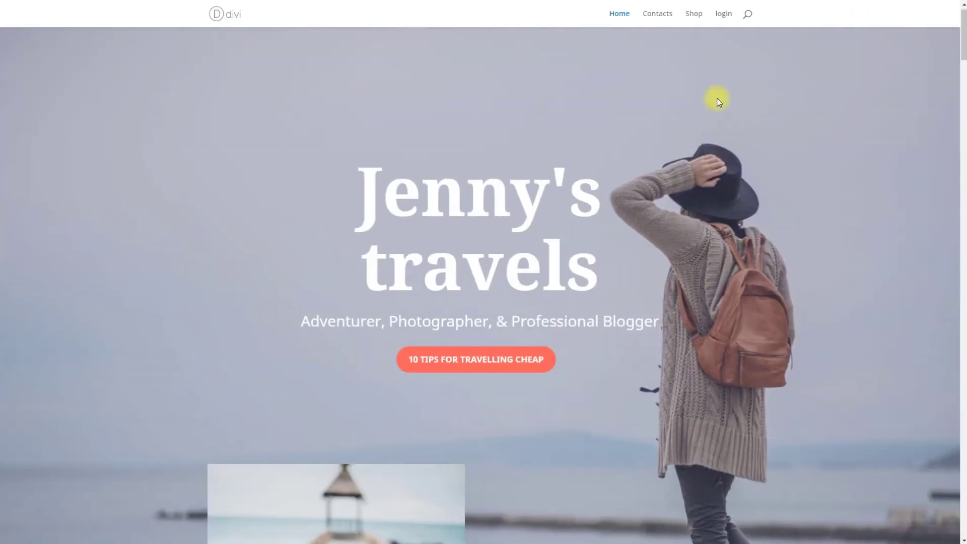
Create the account on the front end with the gmail.com test e-mail, a login name and password.
left_click(725, 14)
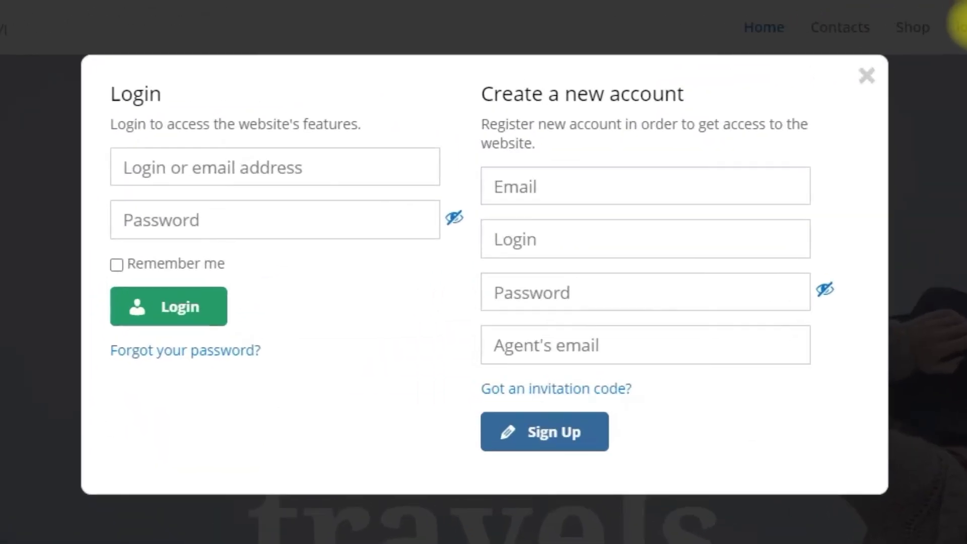
left_click(721, 187)
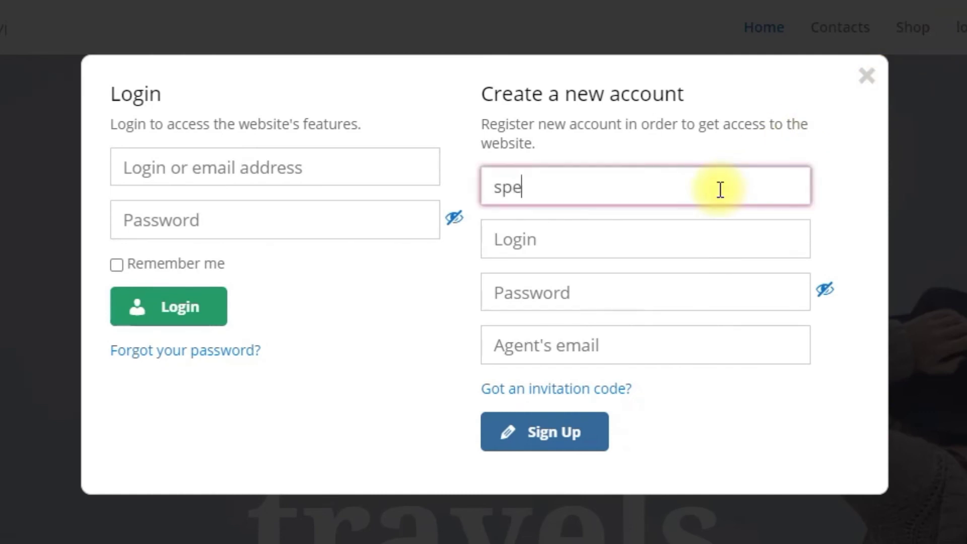
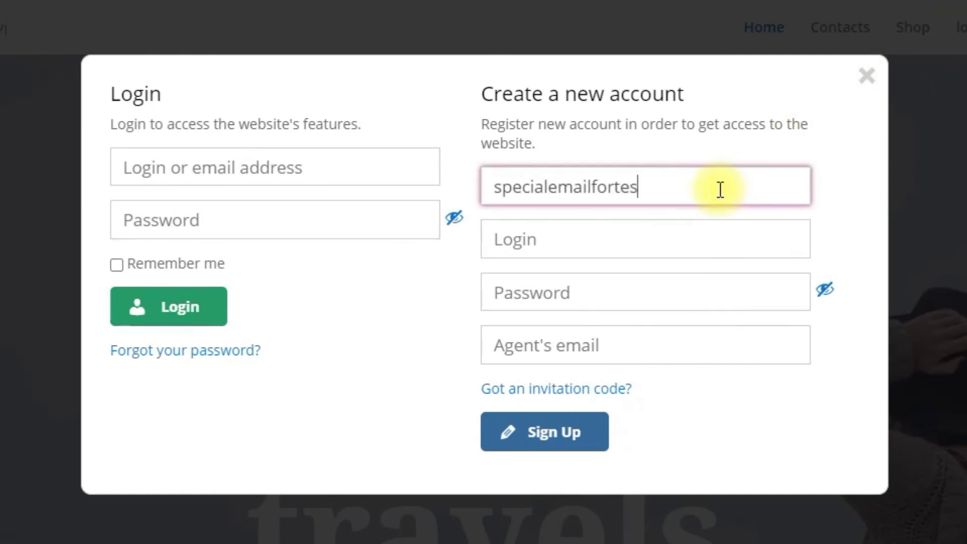
key("Tab")
type("rick")
key("Tab")
type("password123")
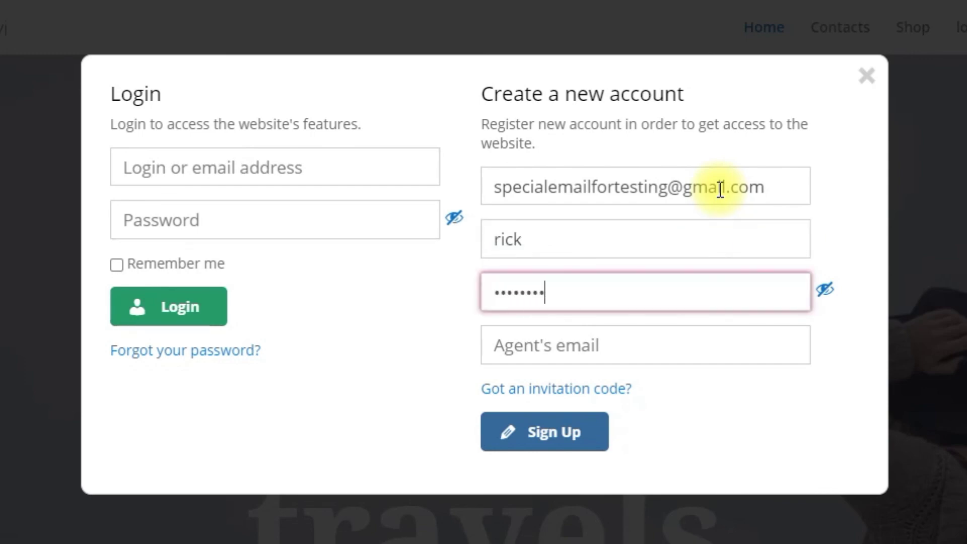
left_click(581, 428)
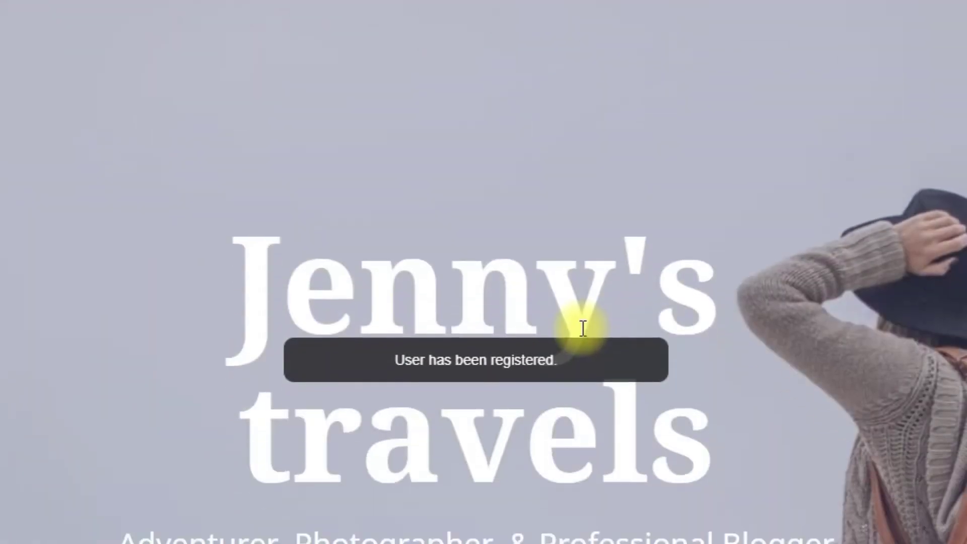